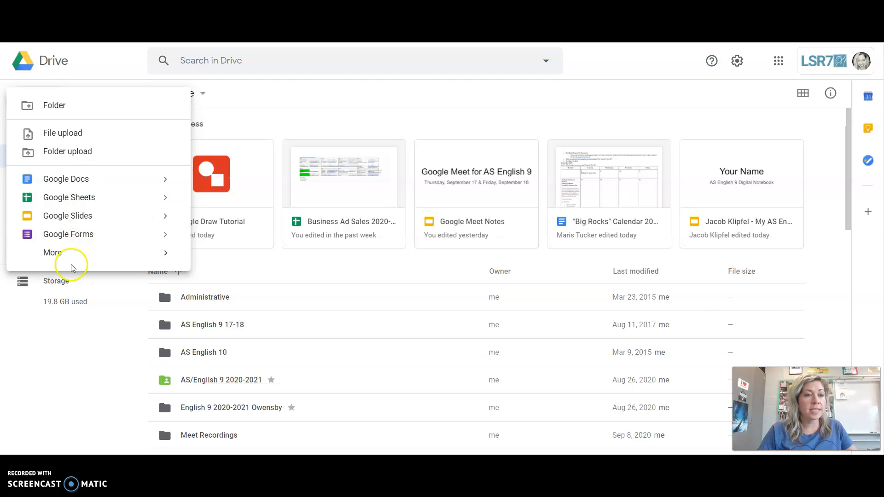
mouse_move(71, 257)
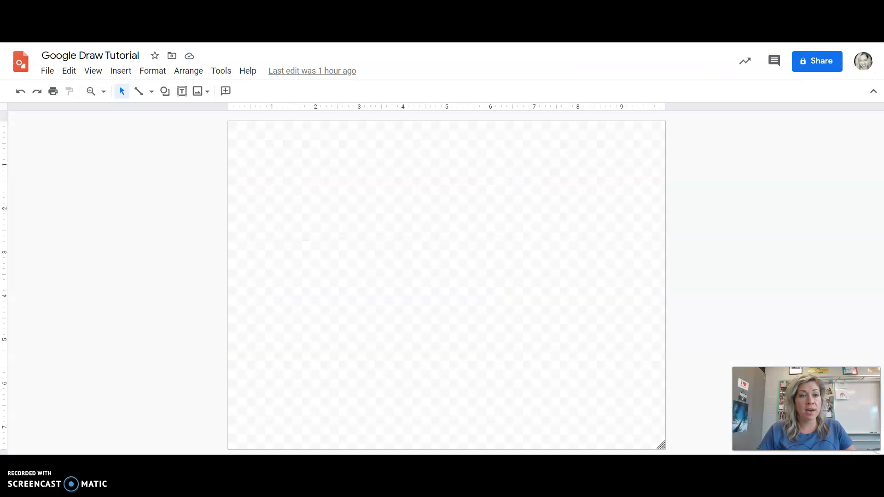
left_click(89, 56)
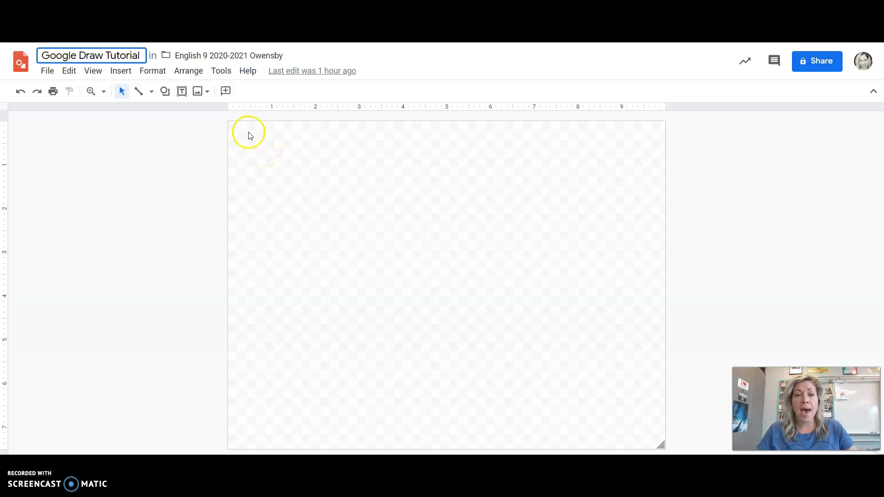
Draw an oval about 3.7 by 1.9 inches near the middle of the canvas and make its fill transparent.
left_click(165, 91)
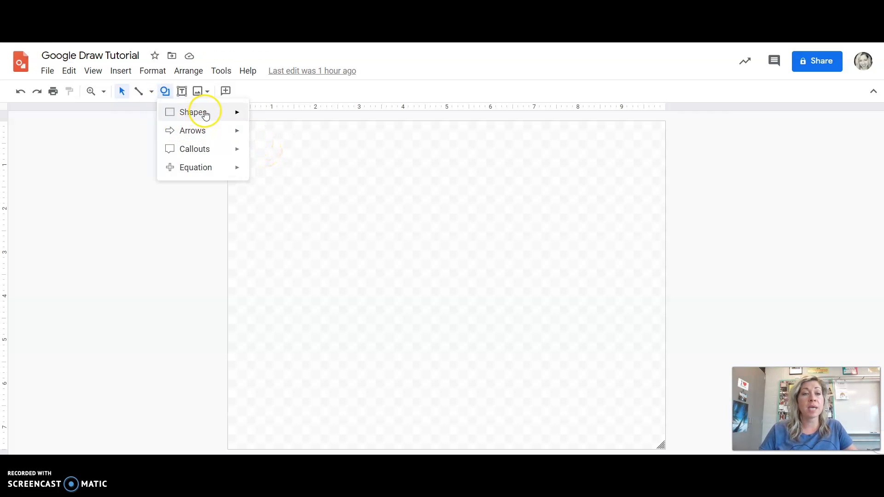
left_click(241, 112)
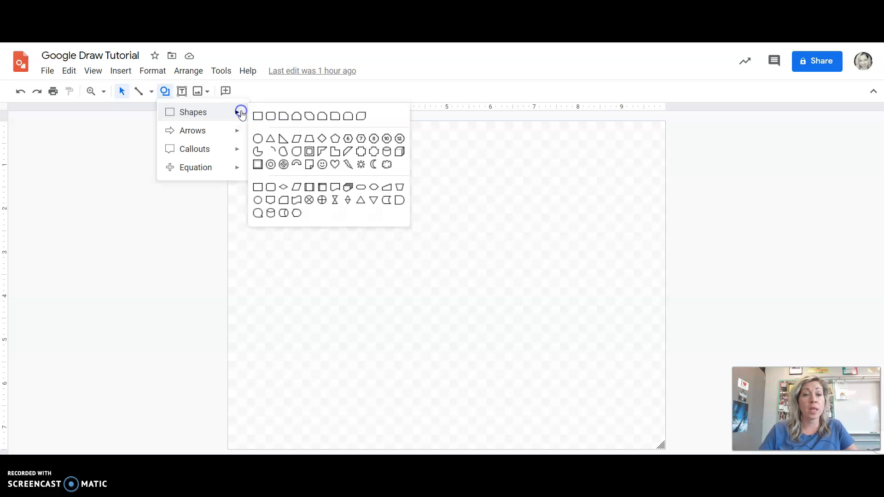
left_click(257, 139)
left_click_drag(378, 235, 541, 317)
left_click(495, 275)
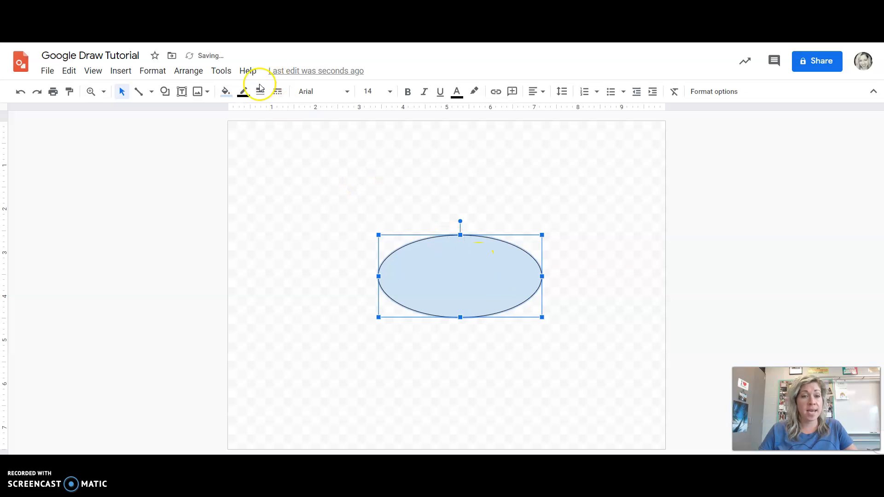
left_click(227, 93)
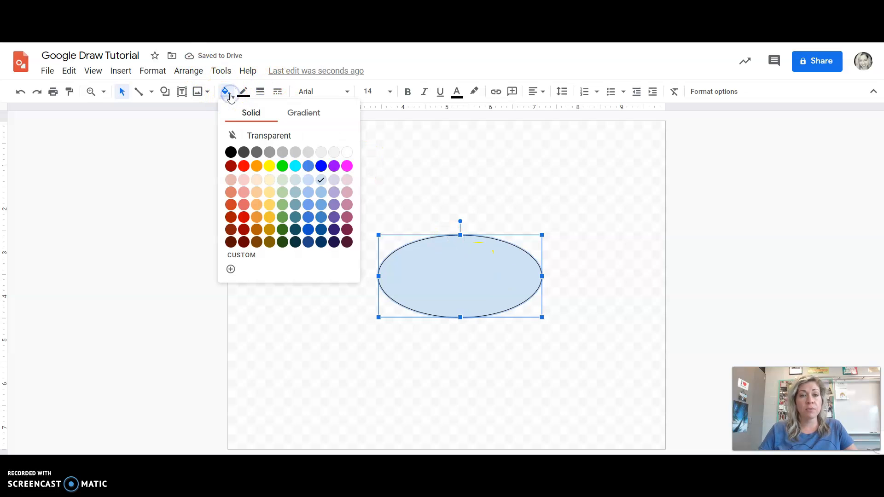
left_click(323, 132)
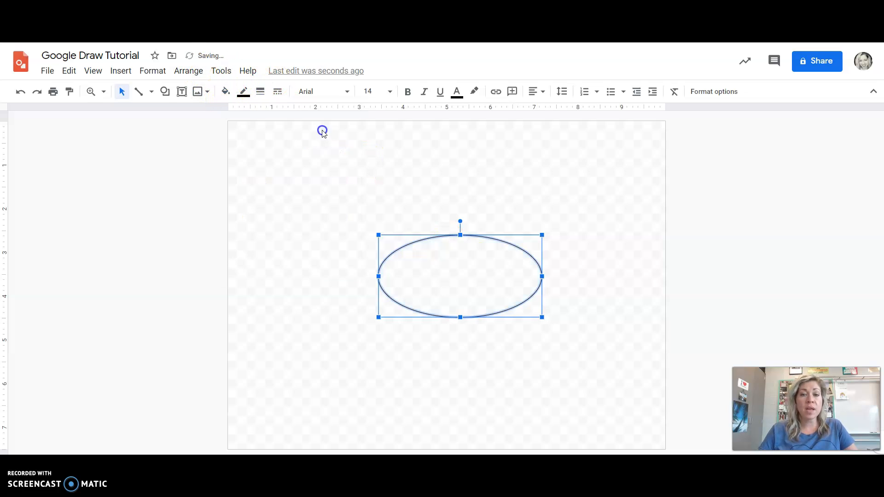
Add a text box with the teacher's name inside the oval and set its font size to 24.
left_click(183, 94)
left_click_drag(394, 259, 524, 289)
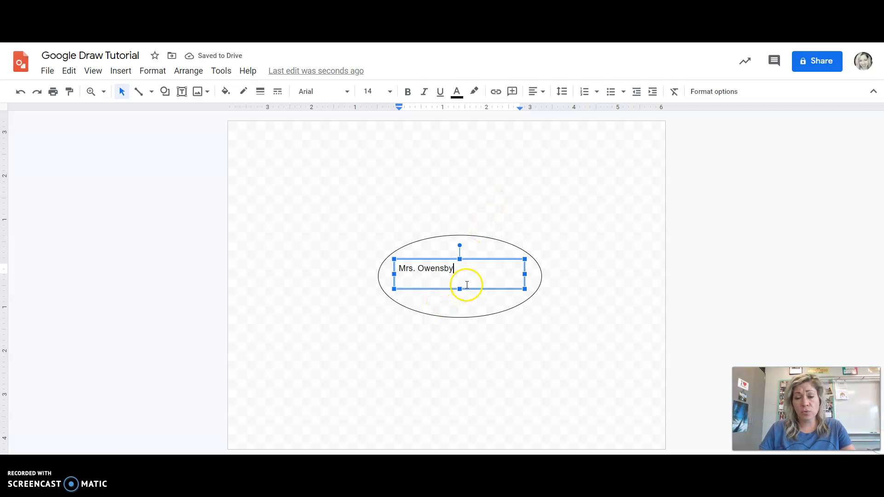
left_click_drag(461, 271, 373, 273)
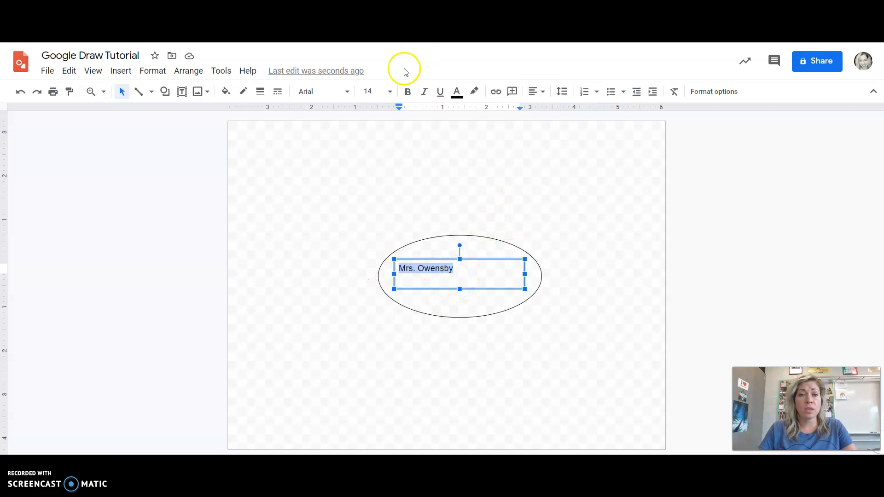
left_click(389, 91)
left_click(371, 260)
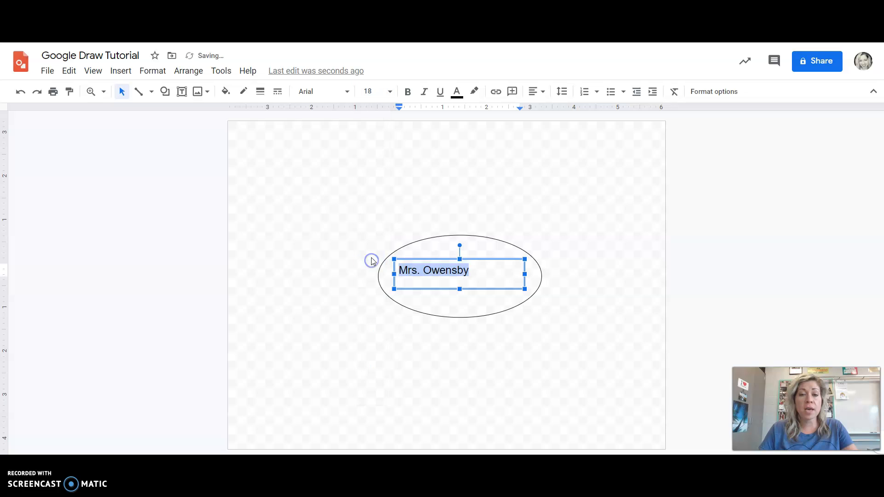
left_click(390, 92)
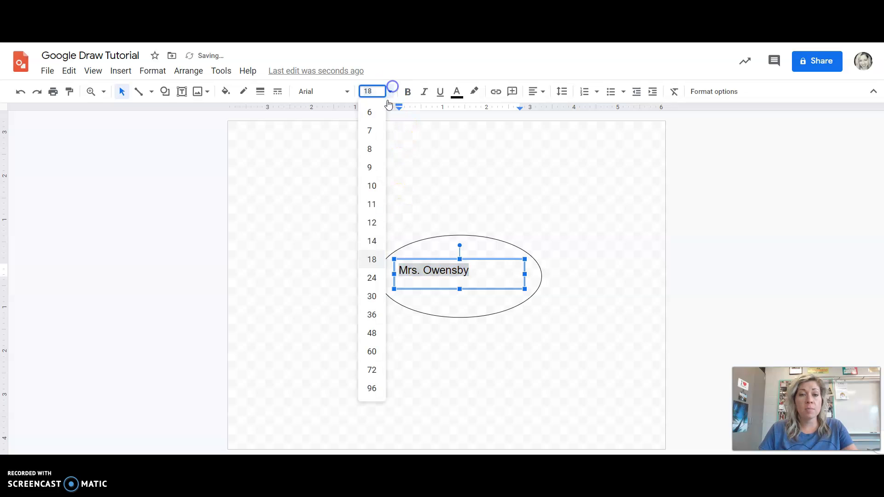
left_click(372, 279)
Set the name in the oval to the Caveat font and colour its text red.
left_click(348, 92)
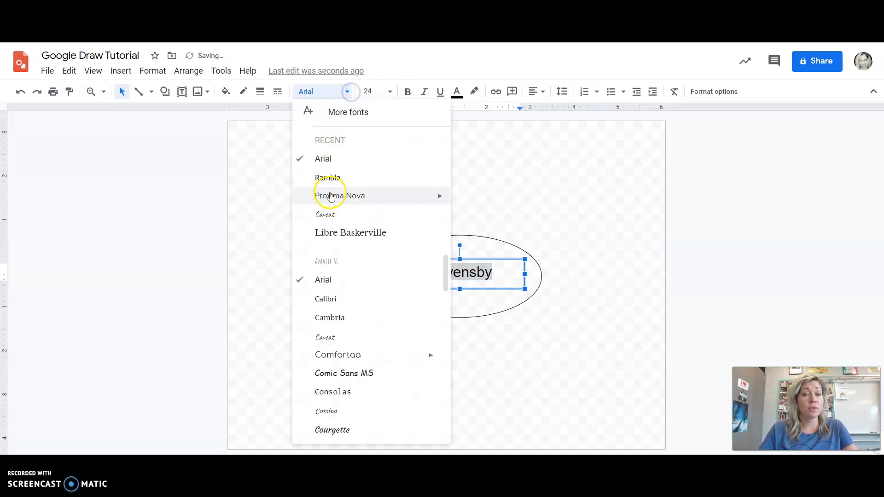
left_click(334, 335)
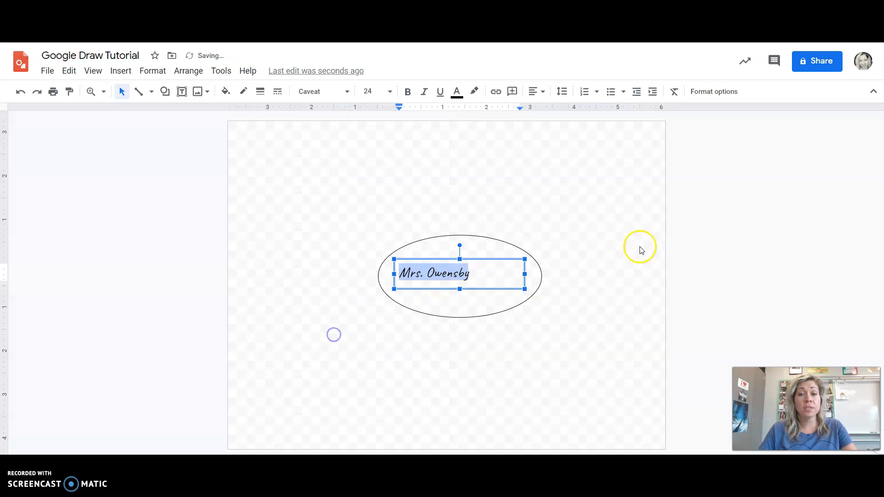
left_click(456, 91)
left_click(474, 124)
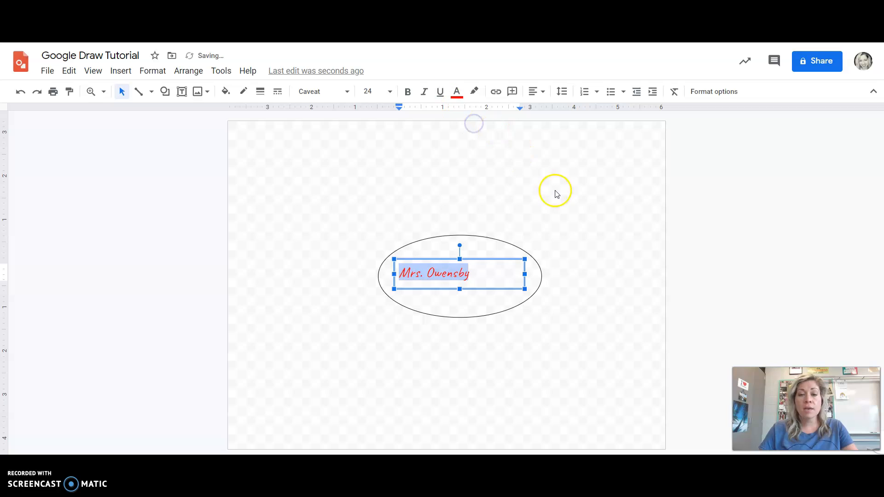
left_click(486, 273)
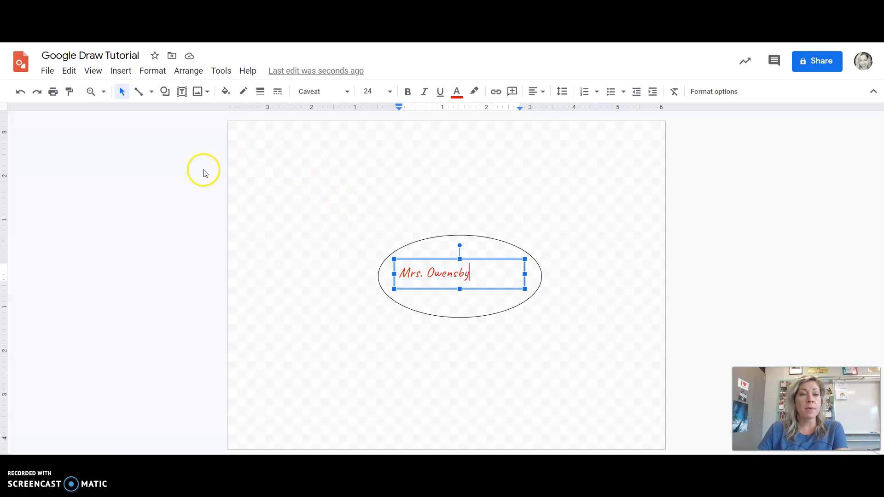
left_click(421, 230)
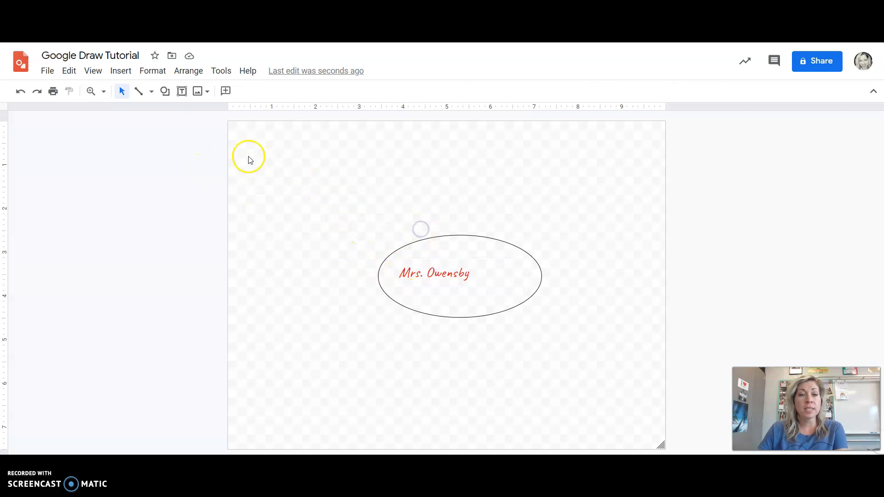
Draw a straight line about 1.6 inches long from the oval's upper-left edge outward to the upper left.
left_click(150, 91)
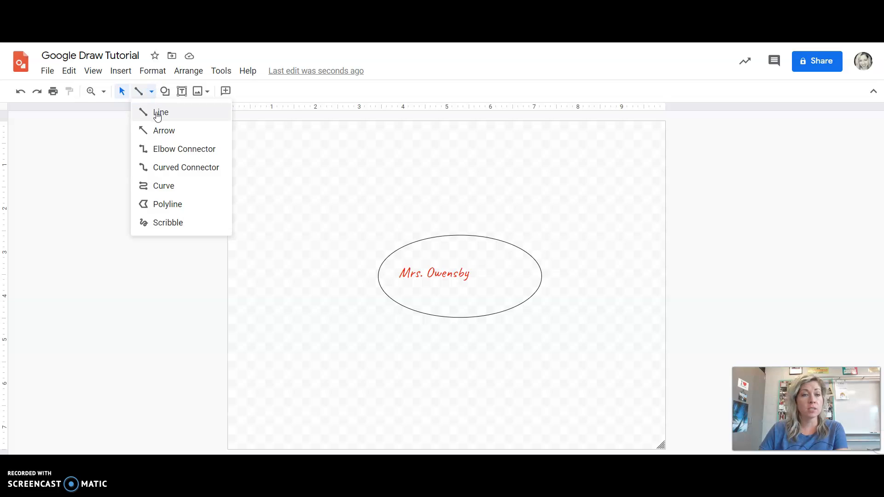
left_click(156, 111)
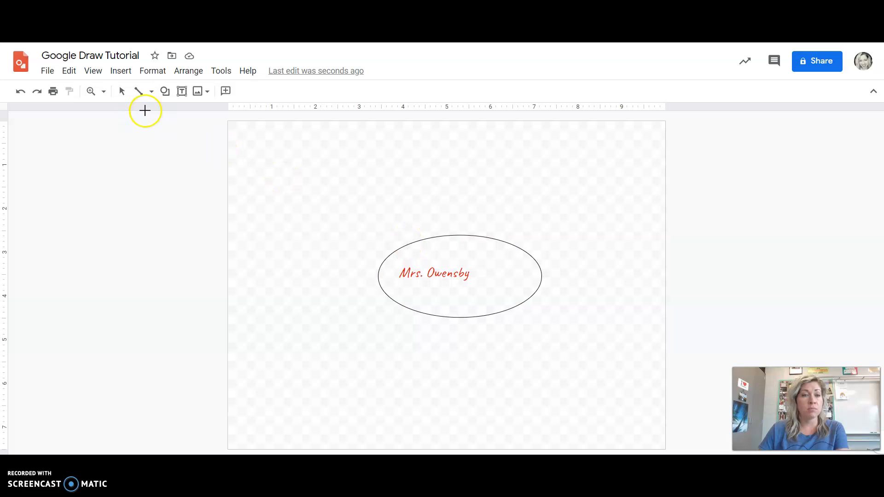
left_click(151, 91)
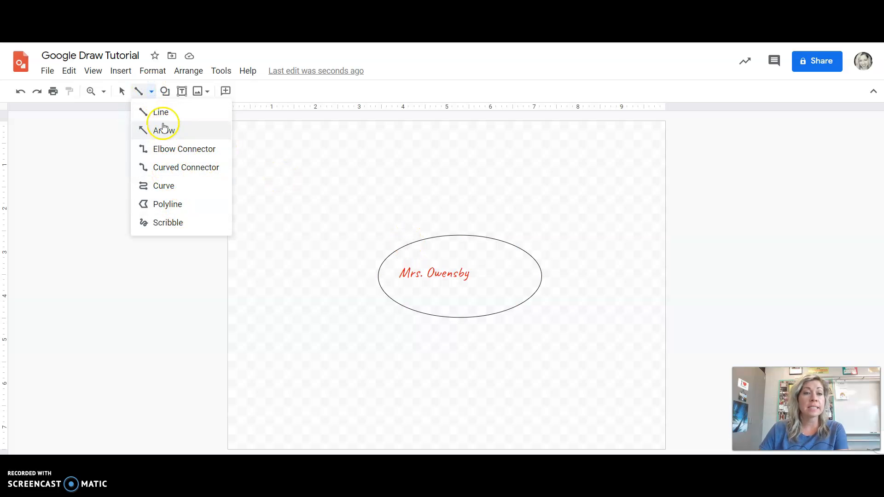
left_click(152, 92)
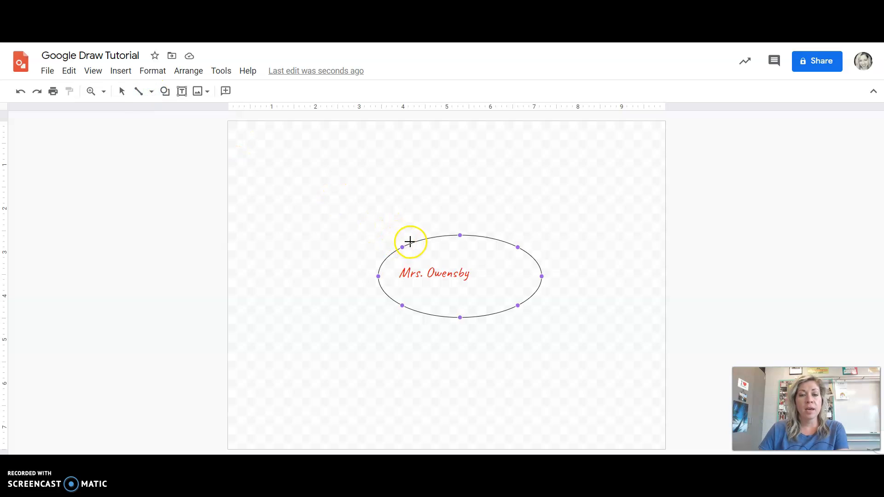
left_click(411, 243)
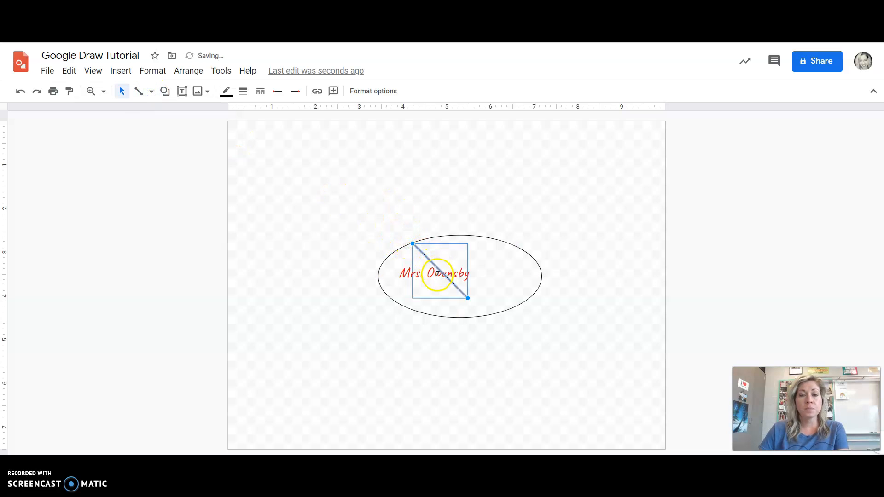
left_click_drag(435, 264, 348, 224)
left_click(360, 186)
left_click(324, 222)
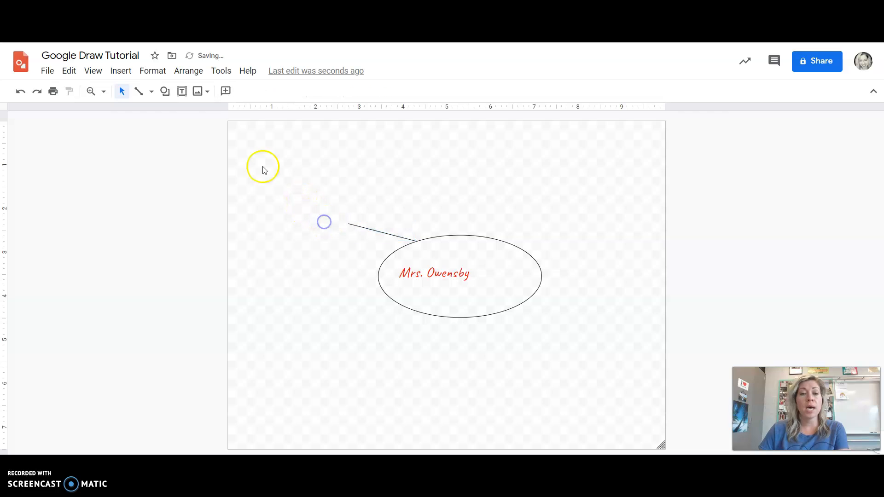
Draw a small oval about 1.4 by 0.8 inches at the line's outer end and make its fill transparent.
left_click(165, 91)
mouse_move(236, 112)
left_click(258, 138)
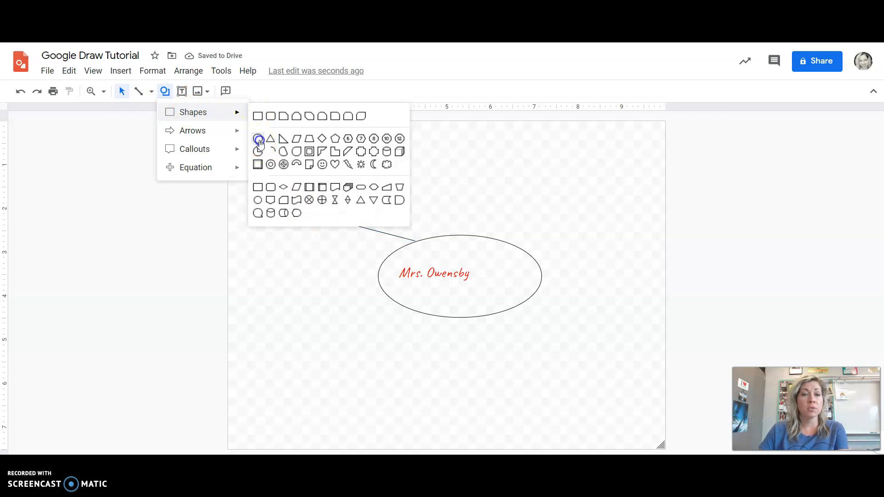
left_click_drag(286, 201, 348, 233)
left_click(227, 219)
left_click(322, 211)
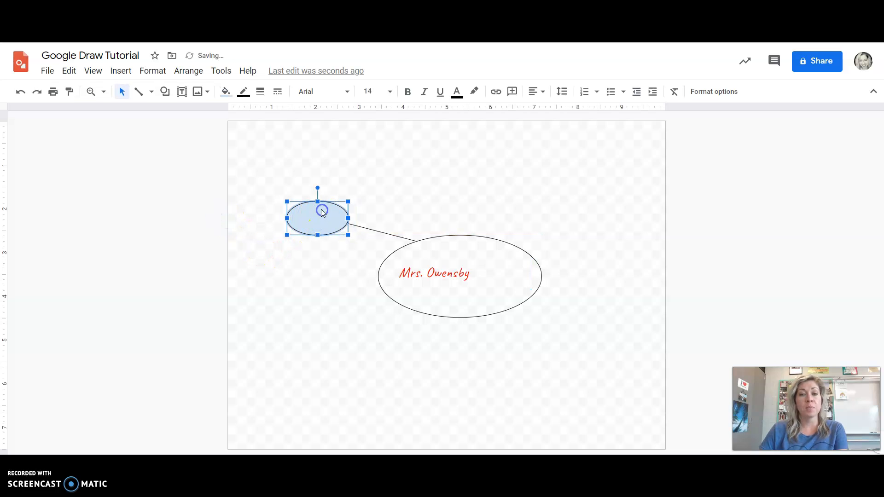
left_click(227, 93)
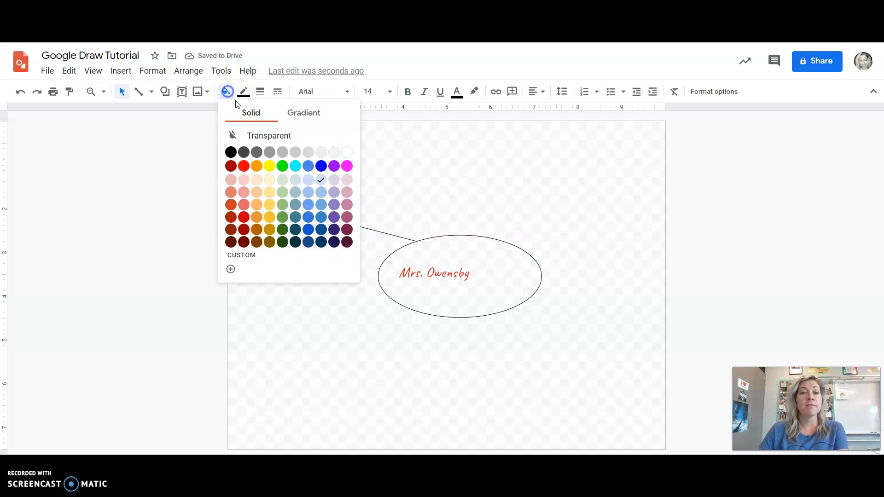
left_click(274, 132)
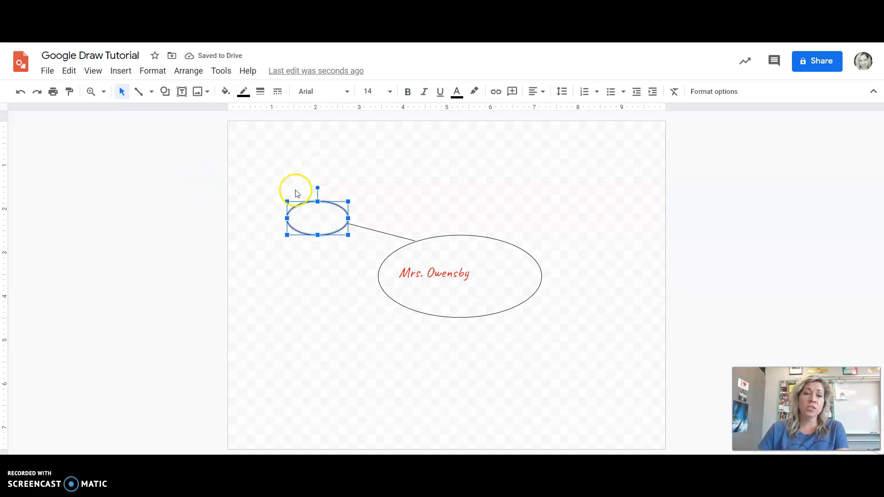
left_click(532, 213)
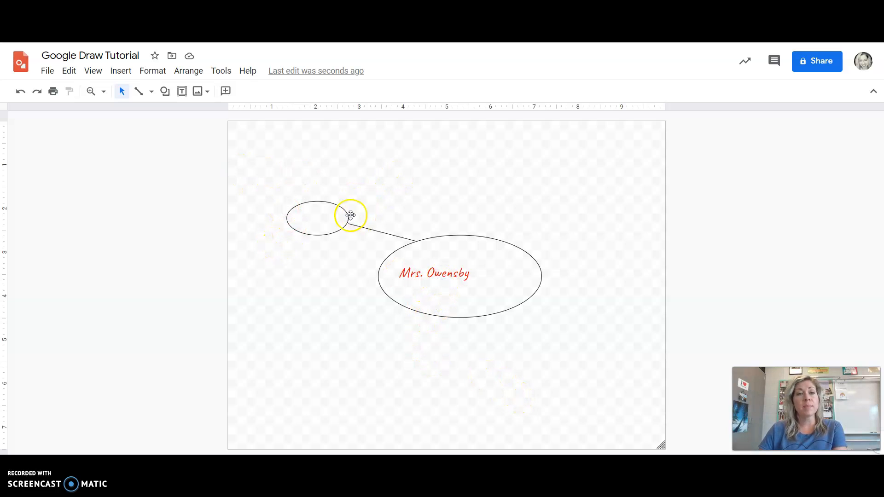
Set the drawing's background to solid yellow.
left_click(485, 169)
right_click(486, 170)
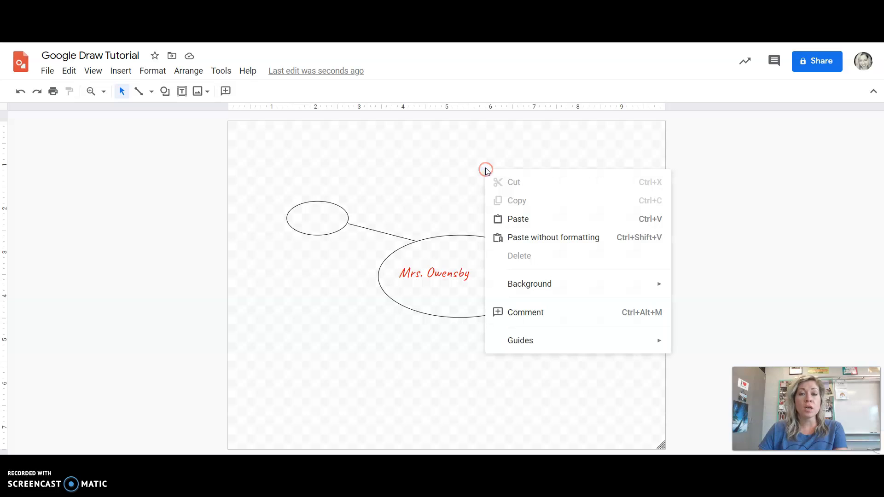
mouse_move(574, 284)
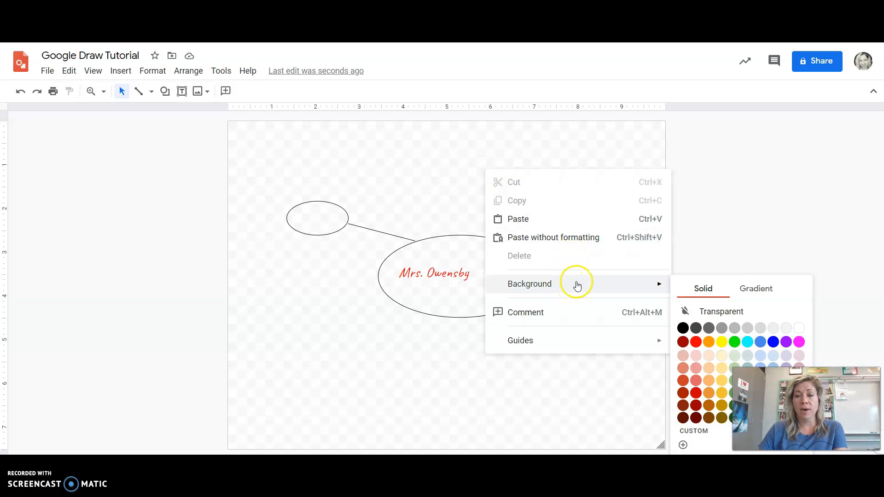
left_click(719, 343)
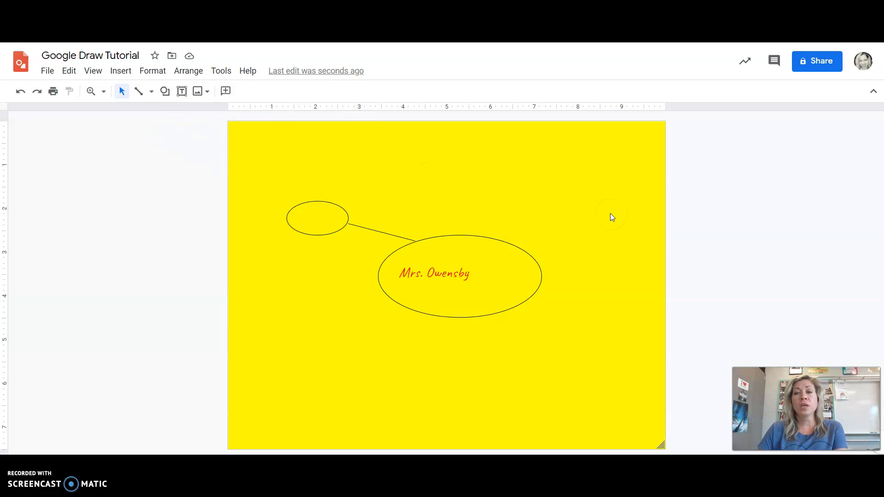
Search the web for an image to insert using the query "dog png".
left_click(123, 71)
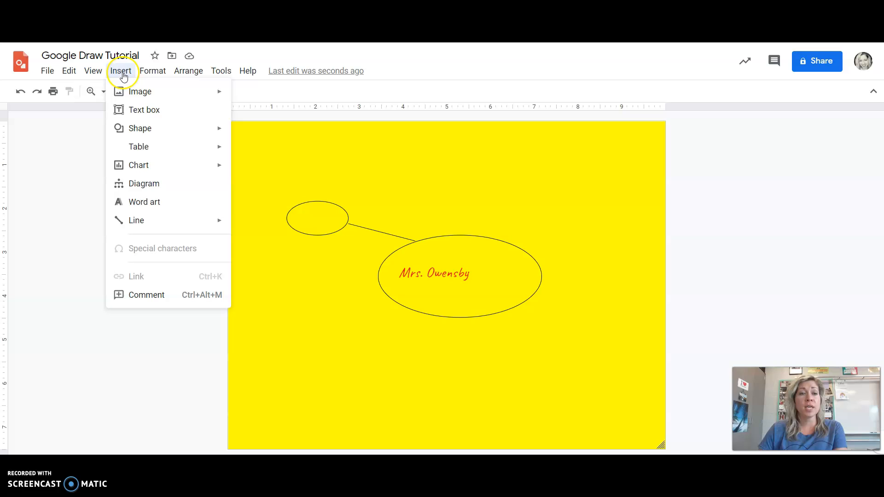
mouse_move(168, 95)
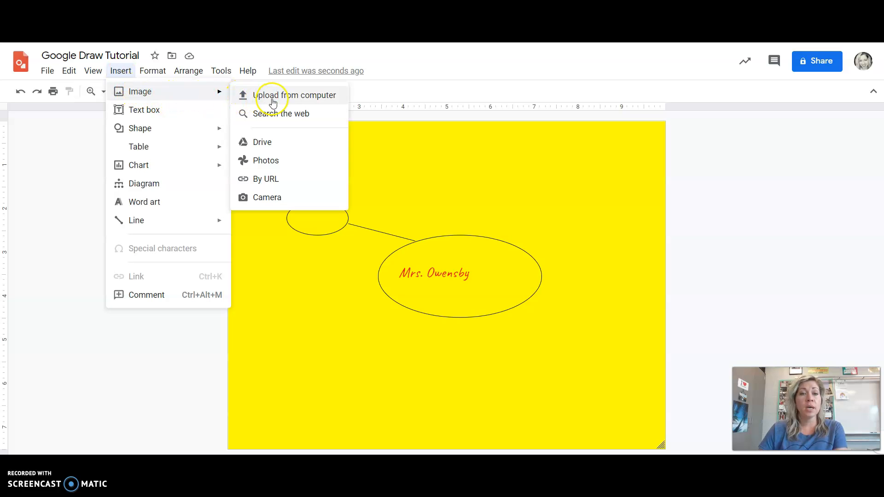
left_click(278, 113)
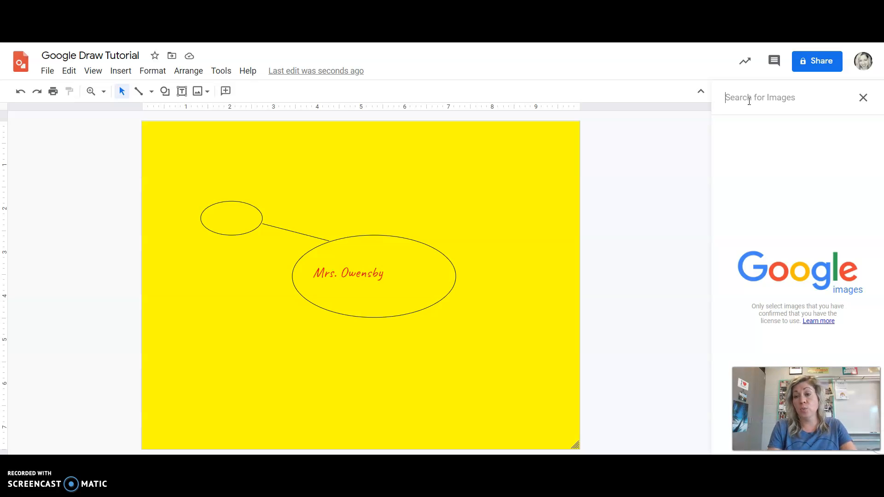
type("dog")
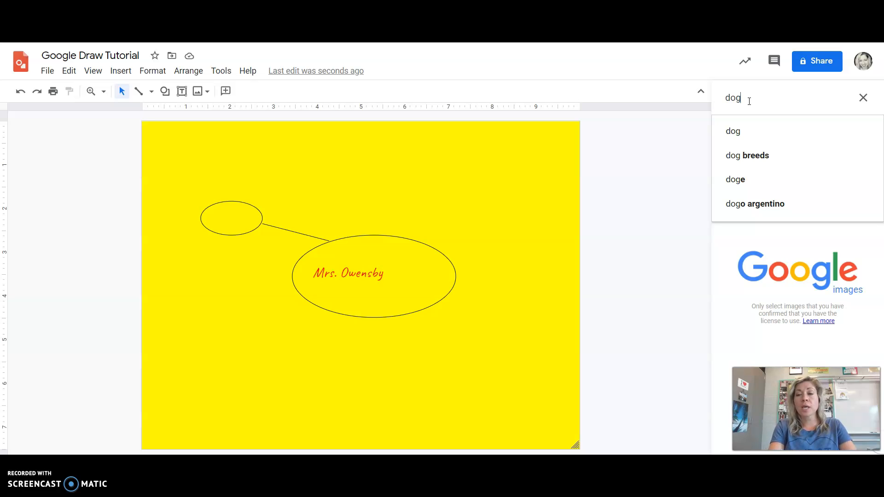
type(" png")
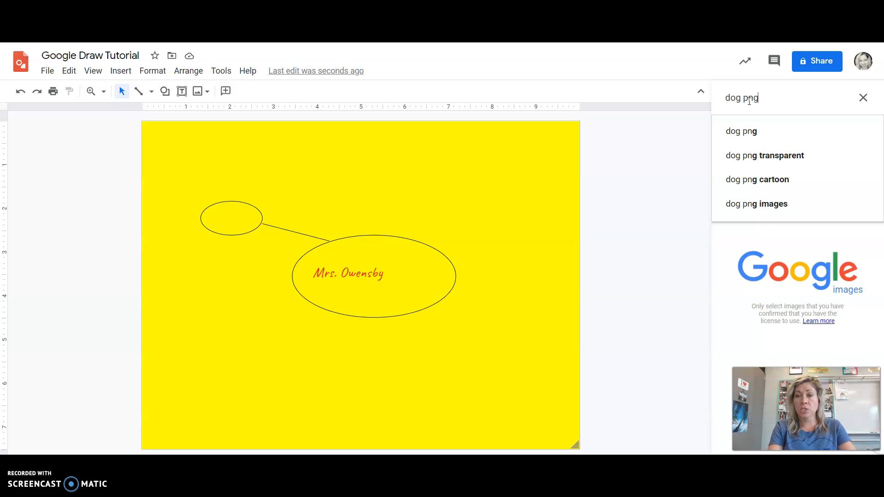
key("Return")
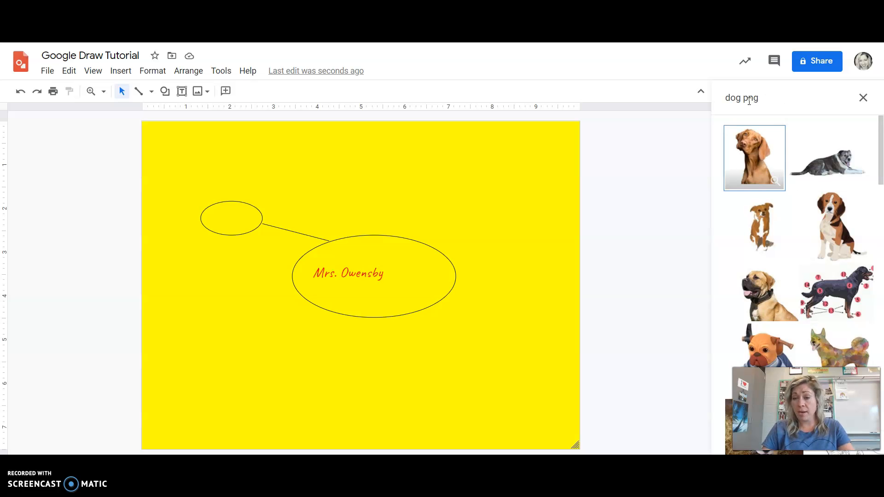
Insert the seated beagle image, shrink it to about 1.4 inches square directly beneath the small oval, and close the image search.
scroll(783, 230, "down", 3)
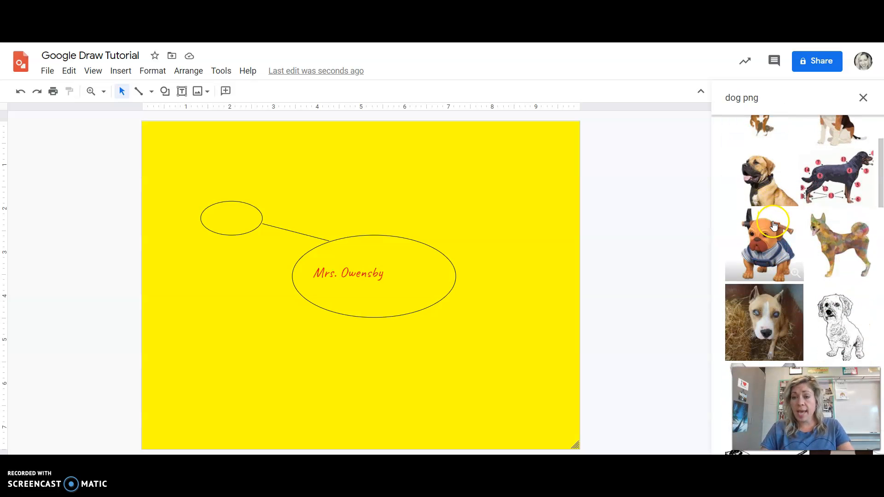
scroll(782, 230, "up", 1)
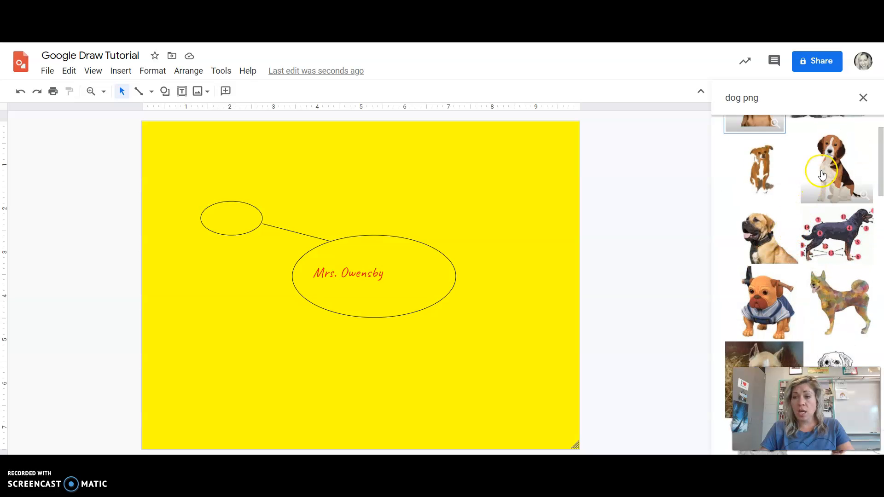
left_click_drag(824, 172, 416, 146)
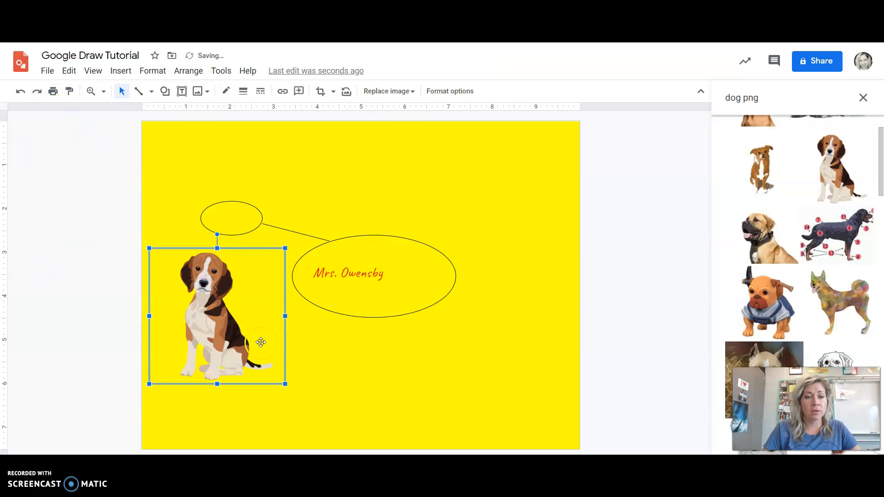
left_click_drag(286, 250, 230, 269)
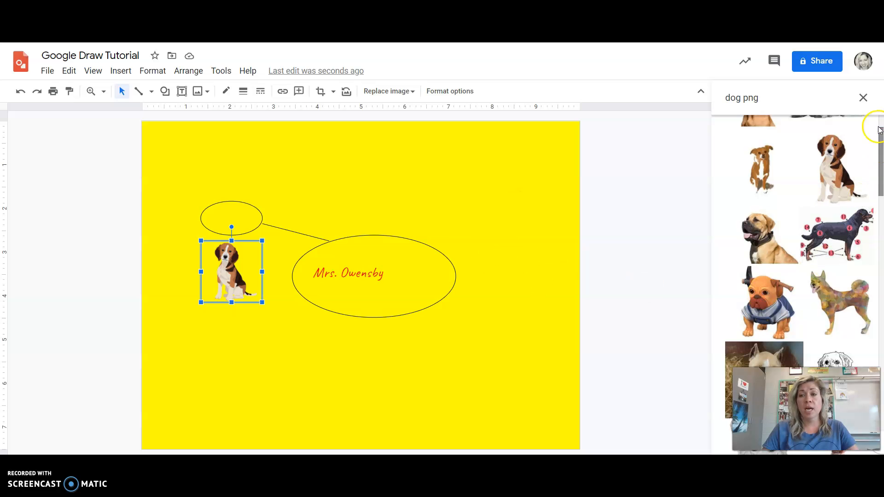
left_click(863, 97)
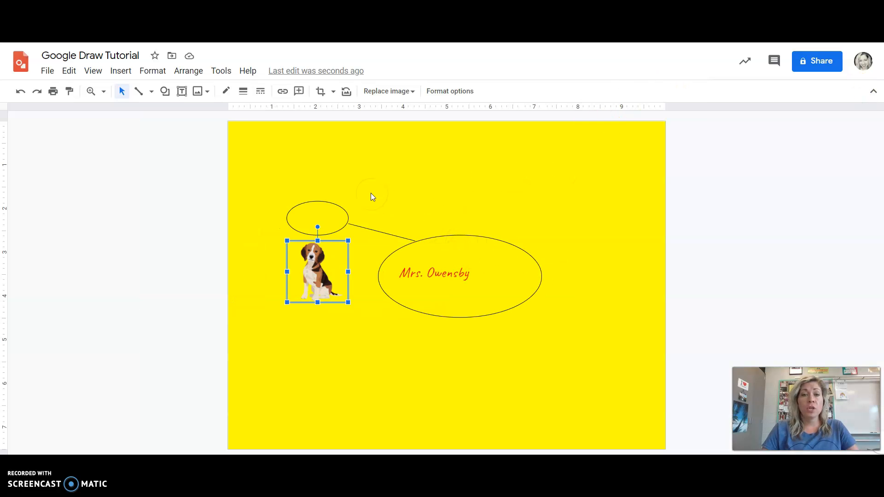
left_click(46, 71)
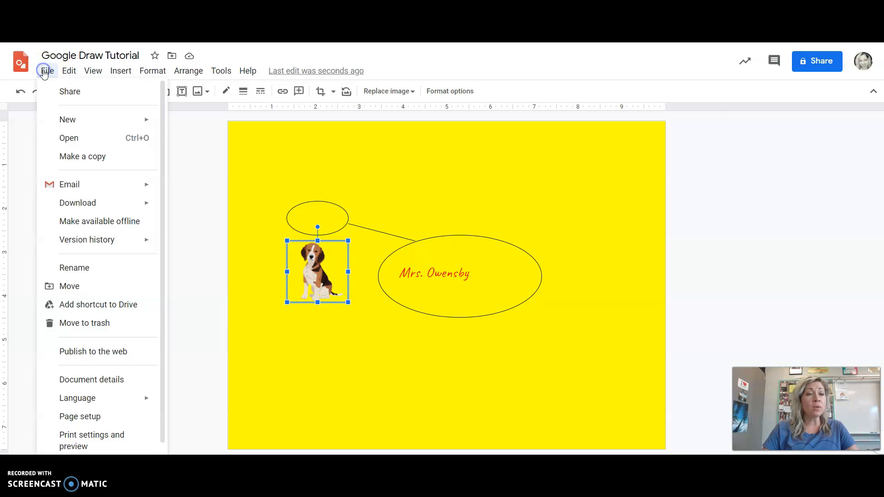
mouse_move(78, 208)
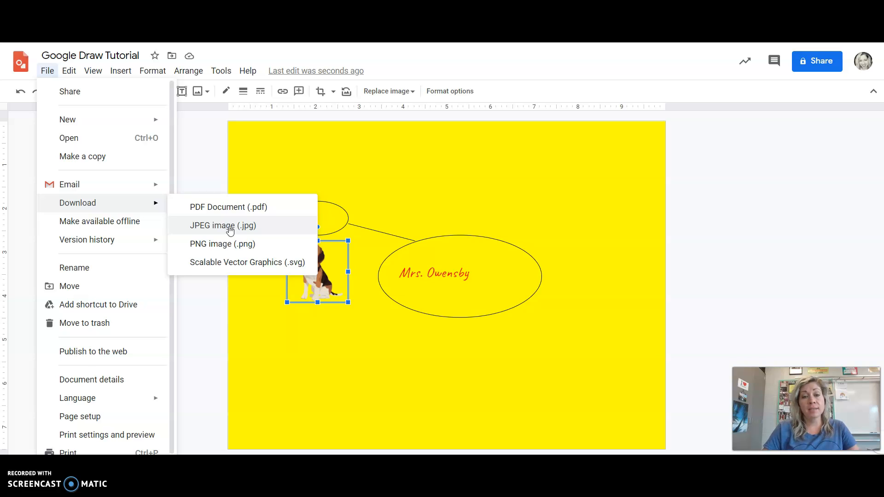
left_click(215, 163)
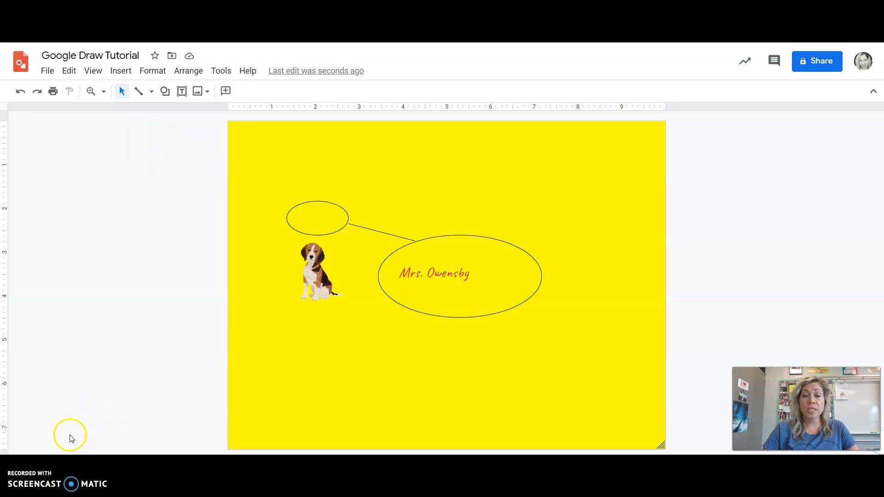